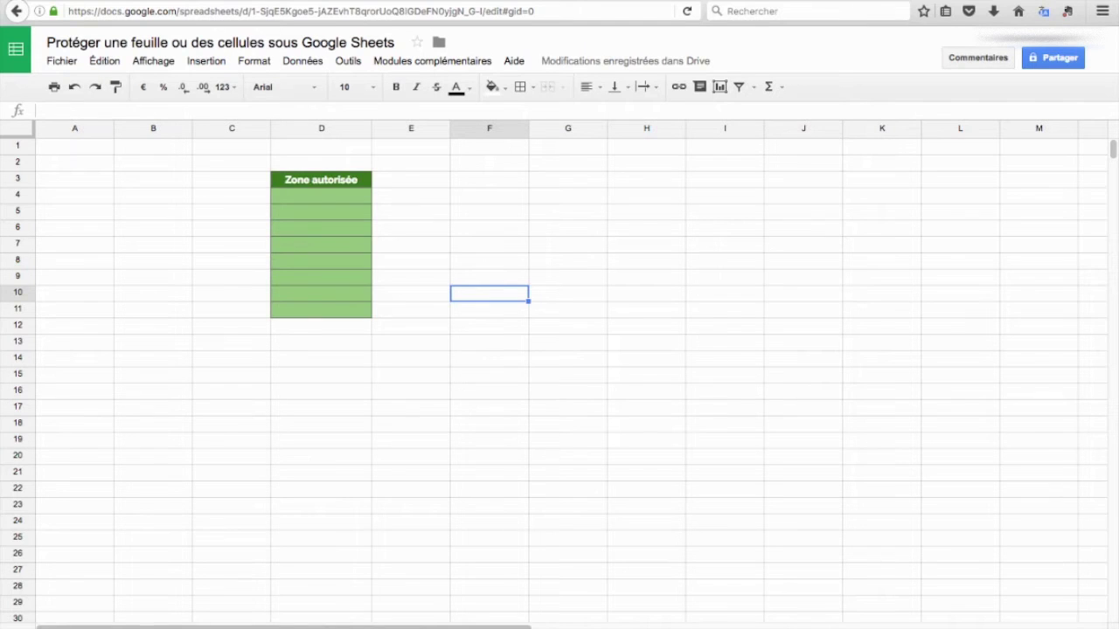
# Examine the authorised zone D4:D11 on the first sheet and the non-authorised zone D4:D11 on the second sheet.
pyautogui.moveTo(321, 196); pyautogui.dragTo(321, 310)
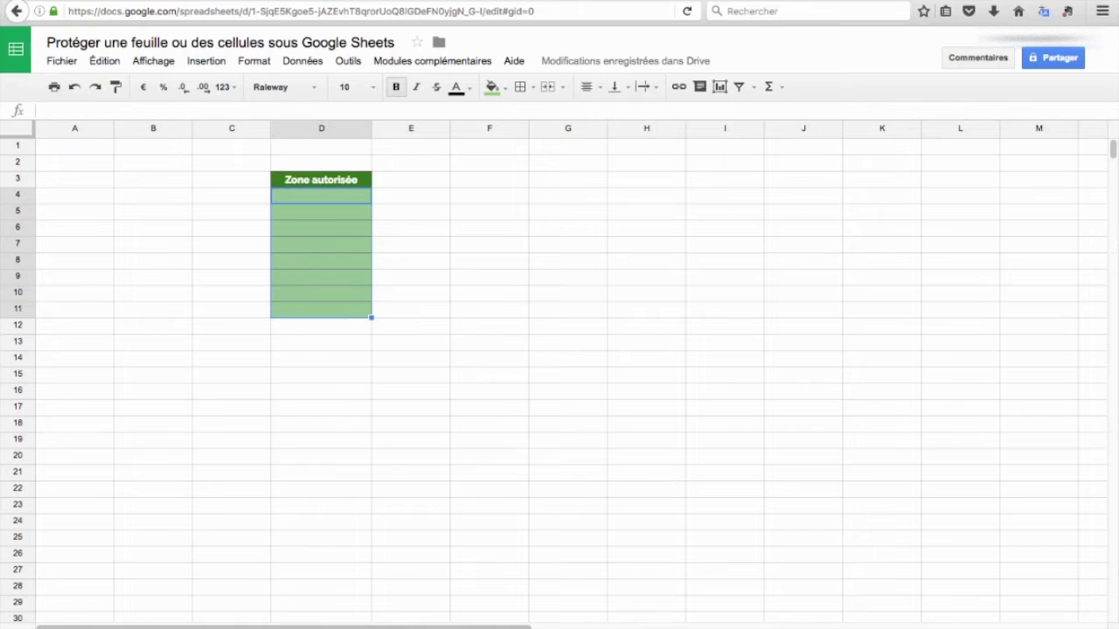
pyautogui.click(411, 213)
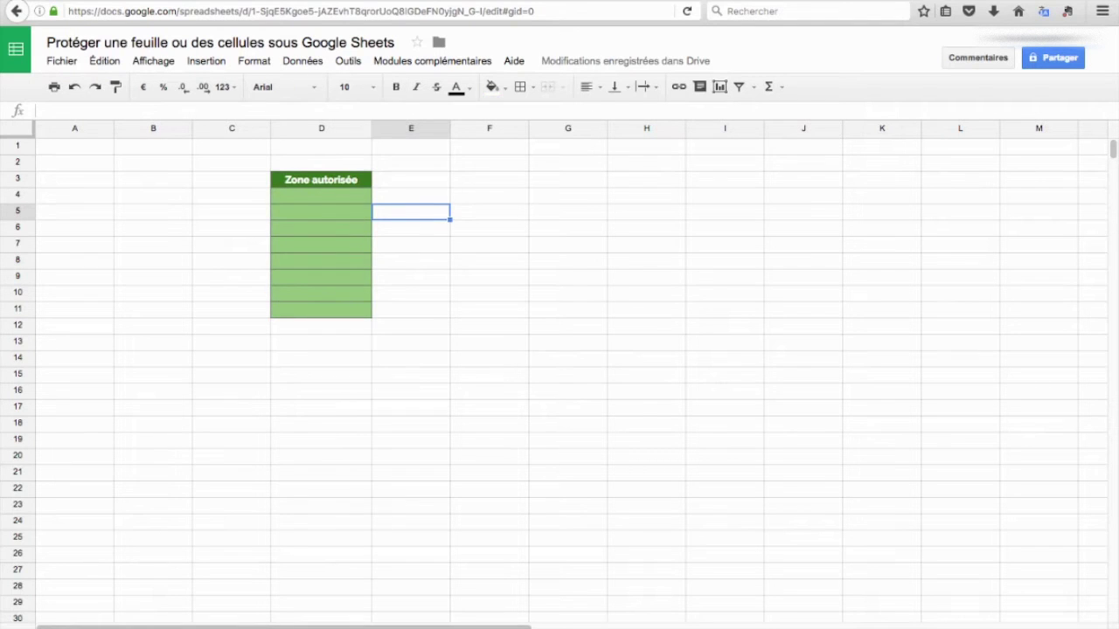
pyautogui.hotkey('alt', 'Down')
pyautogui.click(425, 392)
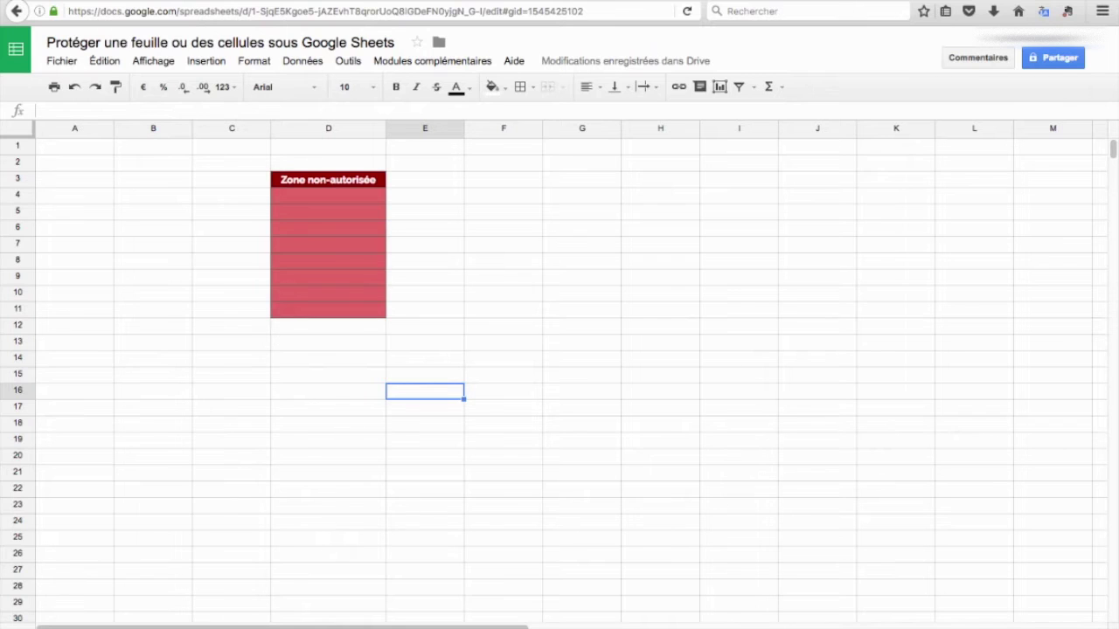
pyautogui.moveTo(328, 194); pyautogui.dragTo(328, 308)
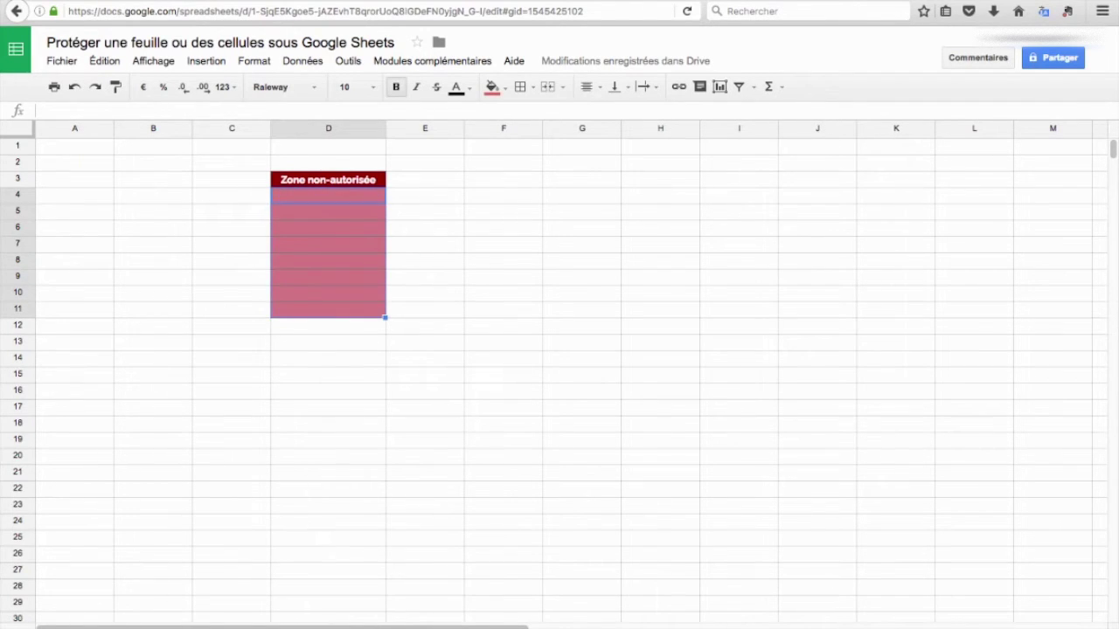
pyautogui.click(328, 358)
pyautogui.hotkey('alt', 'Up')
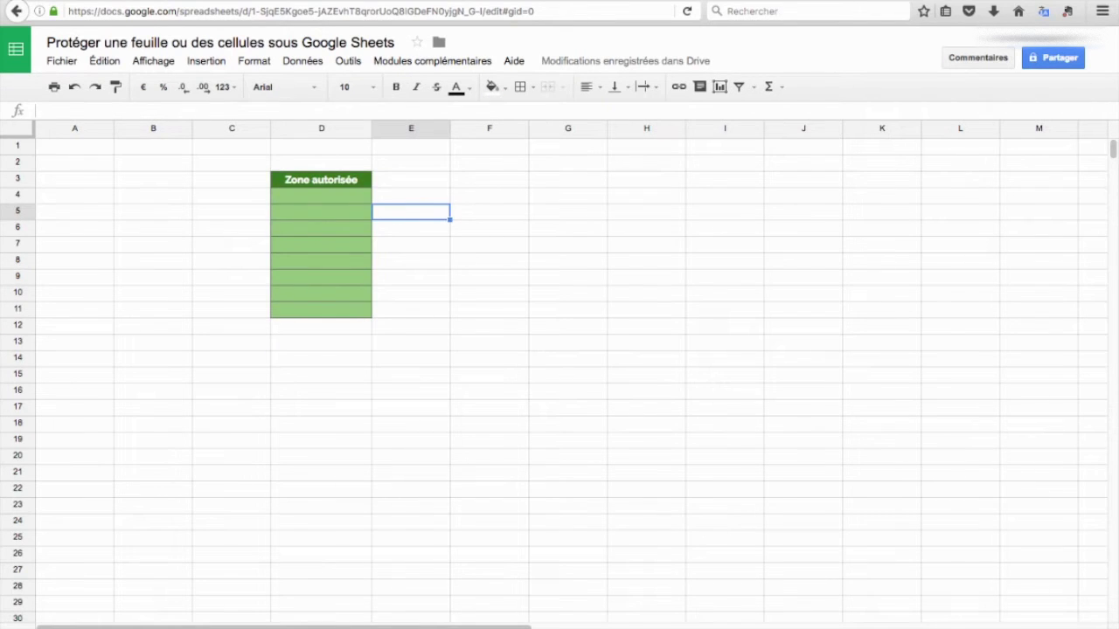
# Set up protection for the sheet "1 - Feuille" with the description "P-Feuille1", excluding the range D4:D11.
pyautogui.rightClick(131, 628)
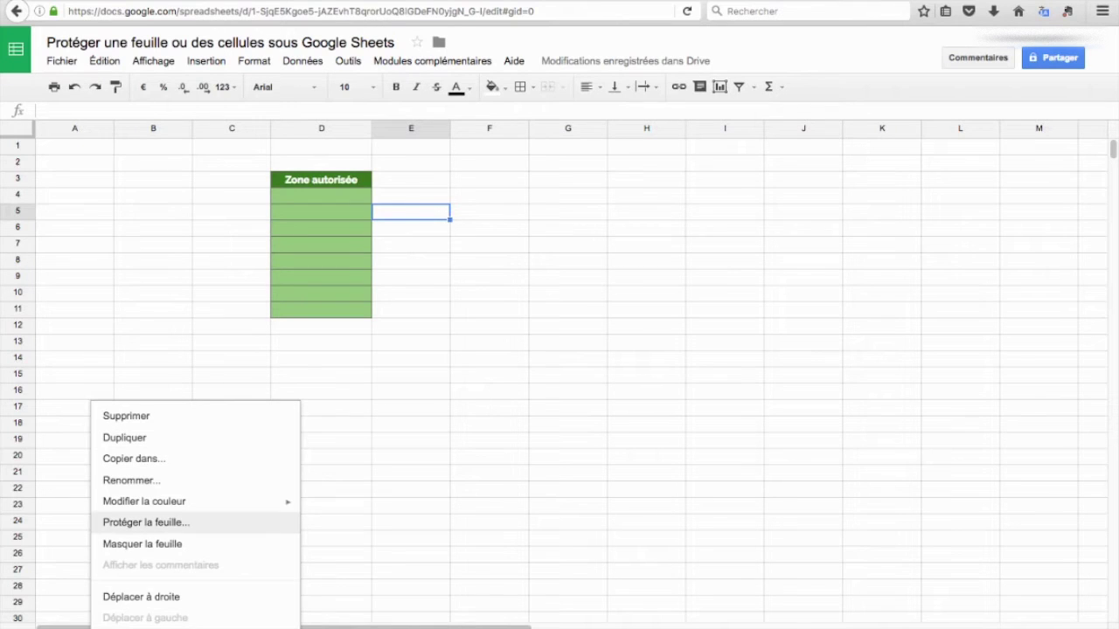
pyautogui.click(146, 522)
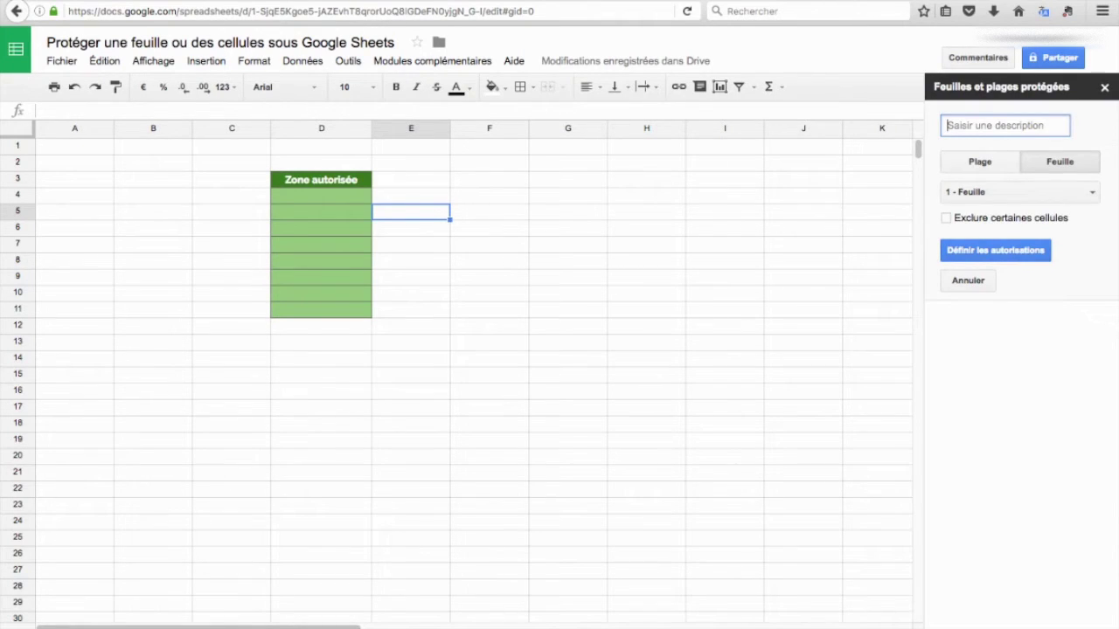
pyautogui.write('P-Feuille1')
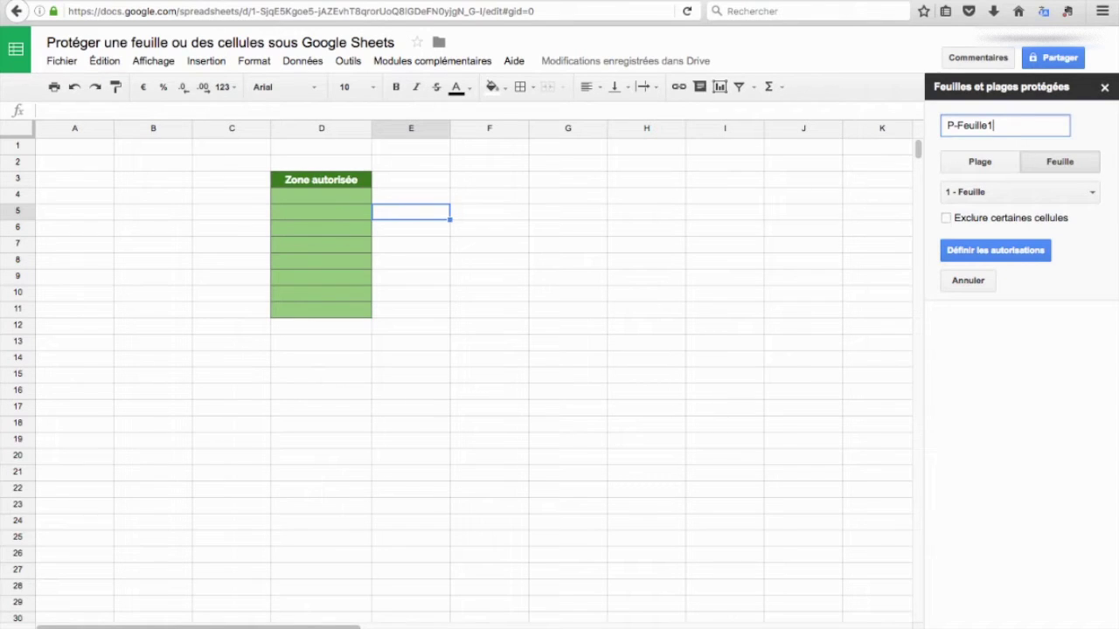
pyautogui.click(946, 218)
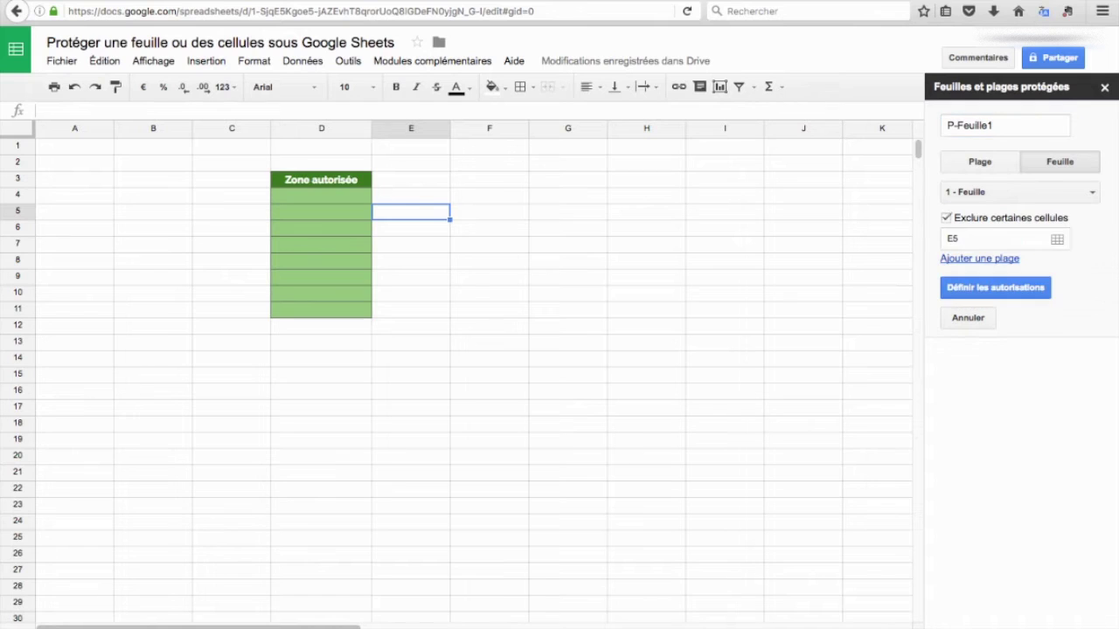
pyautogui.click(1057, 238)
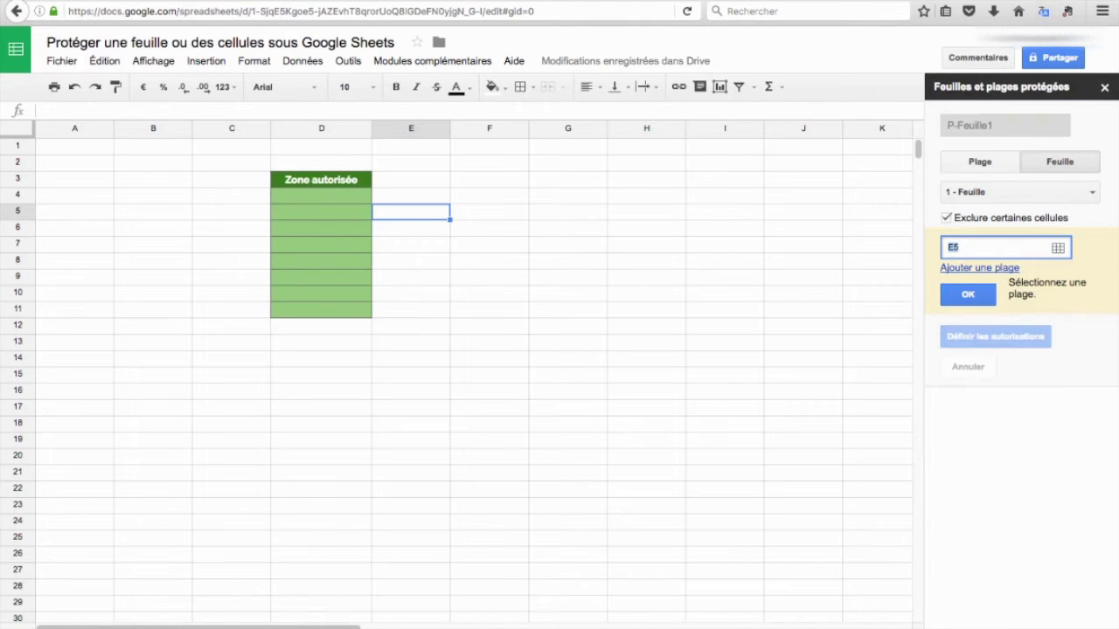
pyautogui.moveTo(321, 194); pyautogui.dragTo(321, 308)
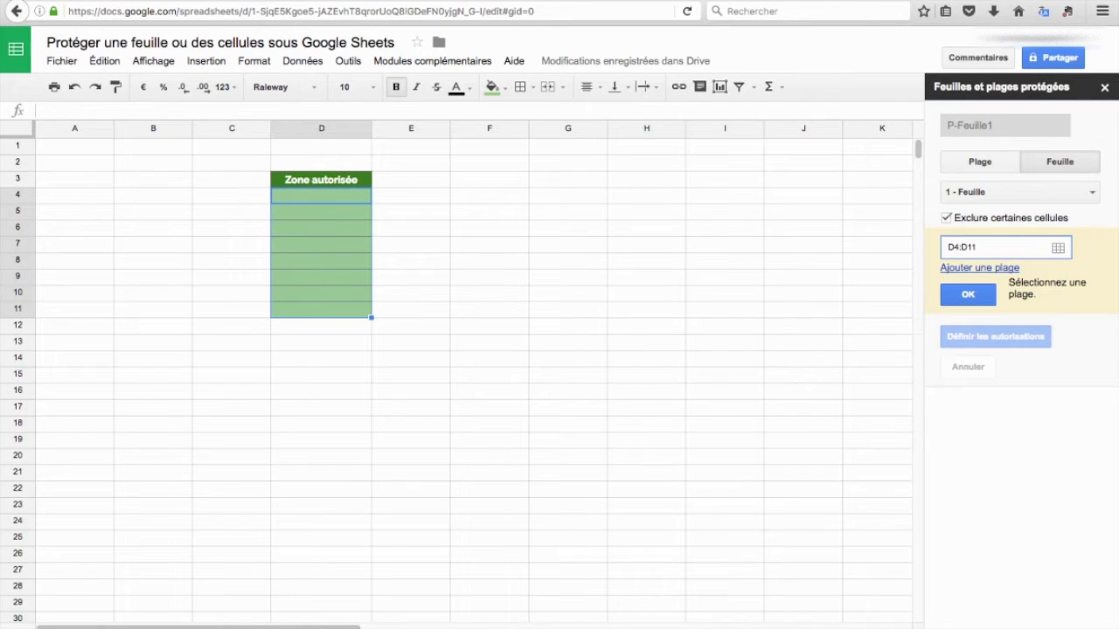
pyautogui.click(968, 294)
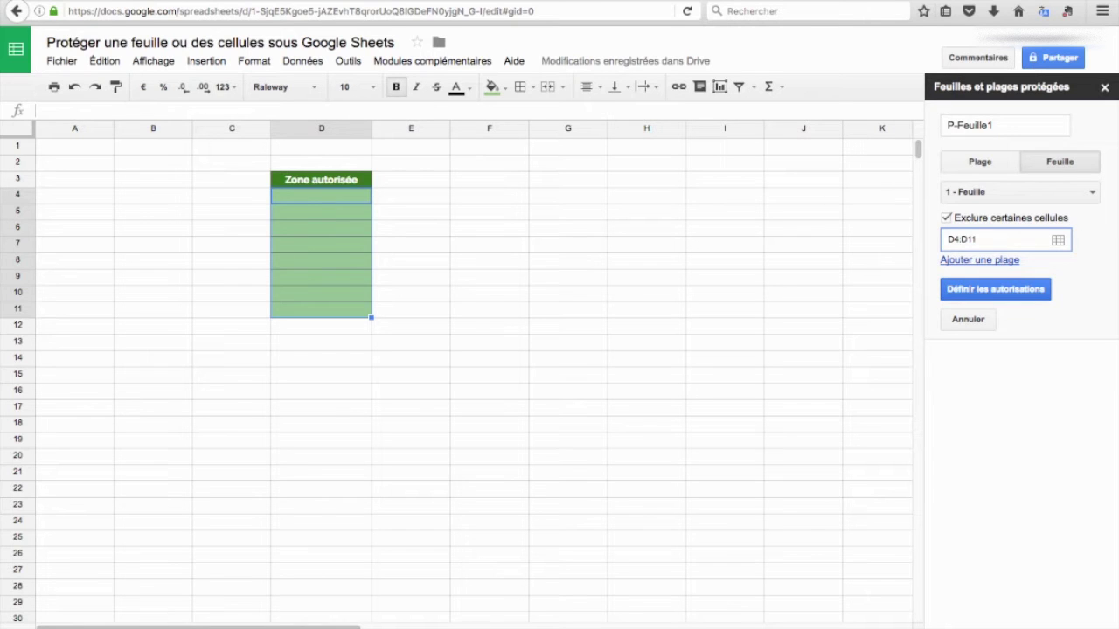
# Set the P-Feuille1 editing permissions to show a warning when the protected cells are modified.
pyautogui.click(995, 289)
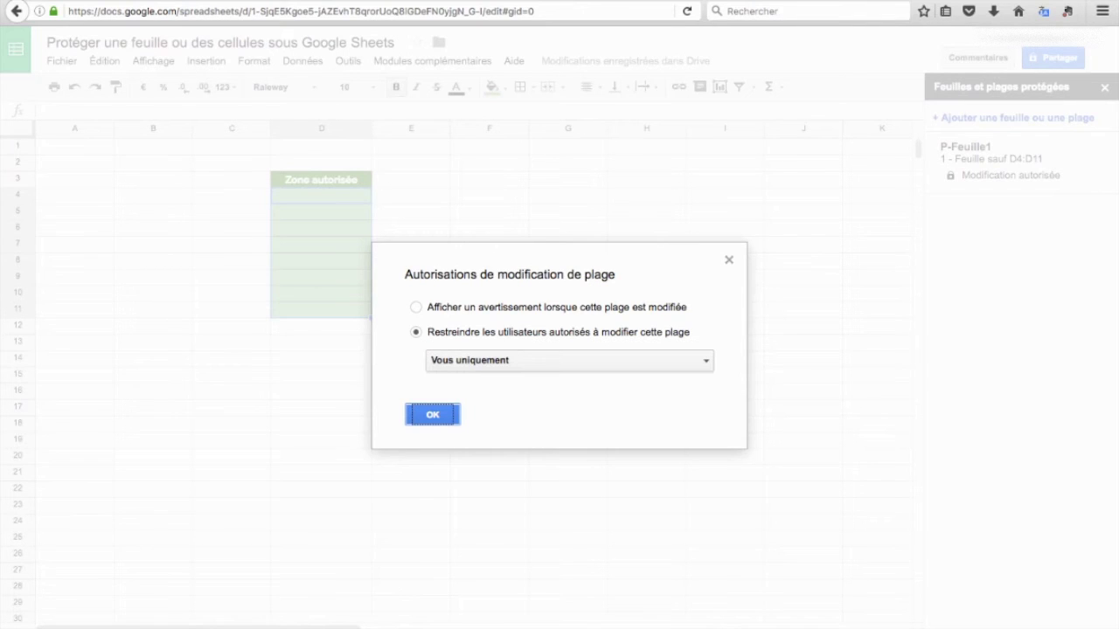
pyautogui.click(569, 361)
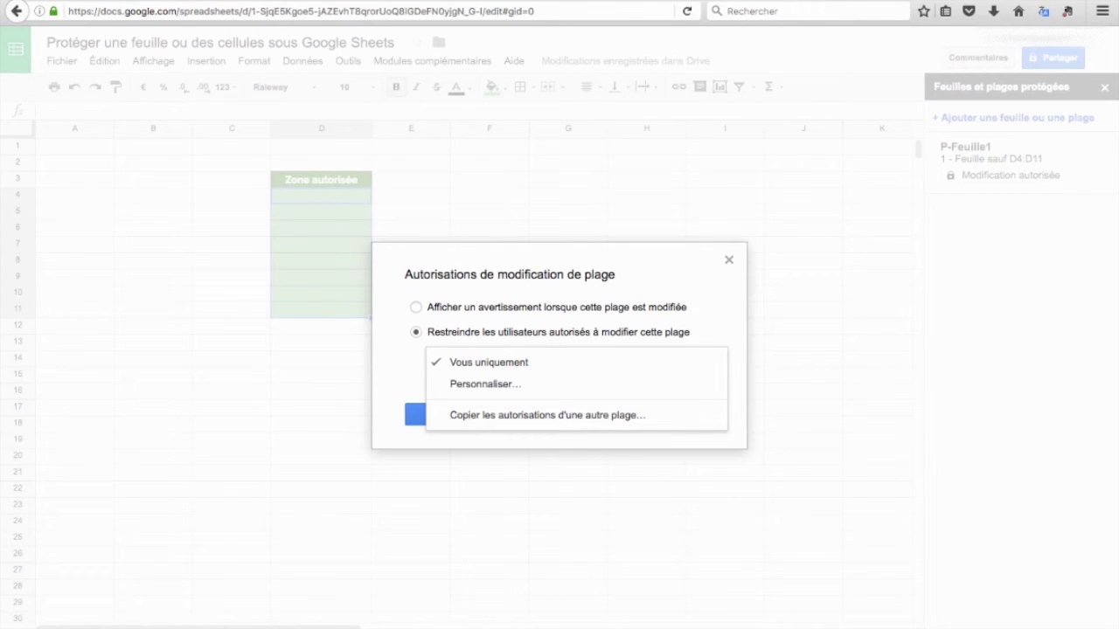
pyautogui.click(417, 308)
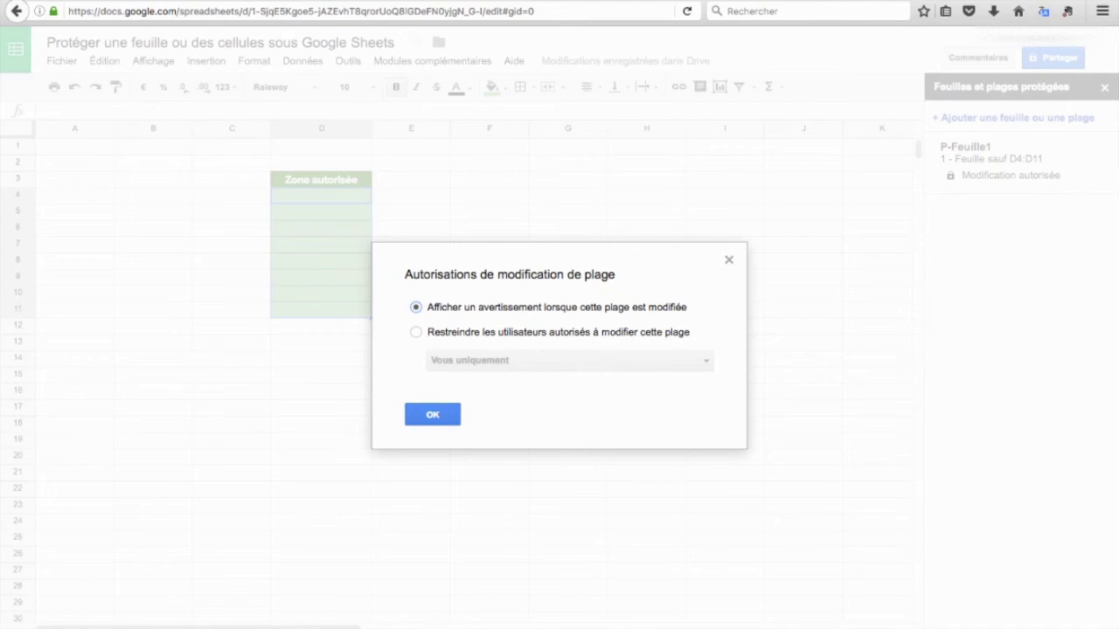
pyautogui.click(433, 414)
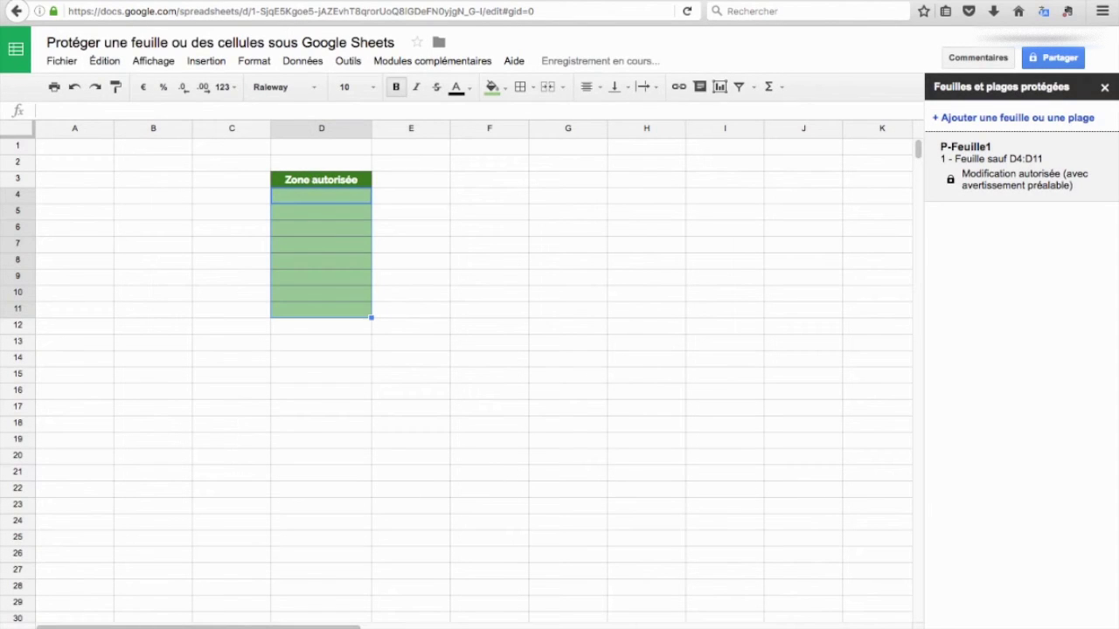
# Enter "test" in cell D6 of the authorised zone.
pyautogui.click(321, 228)
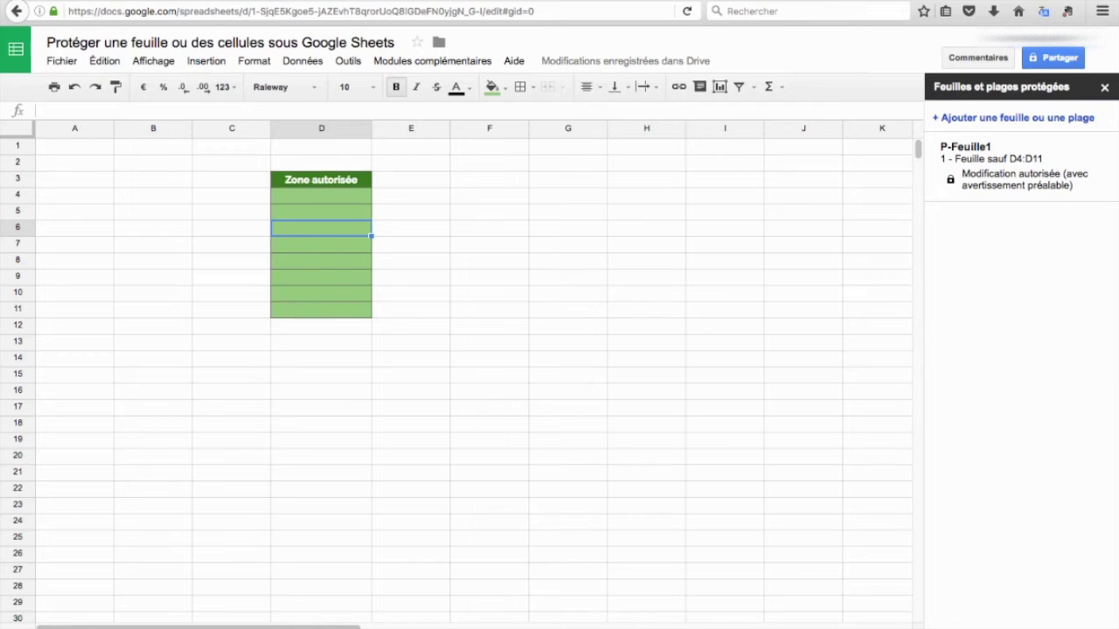
pyautogui.write('test')
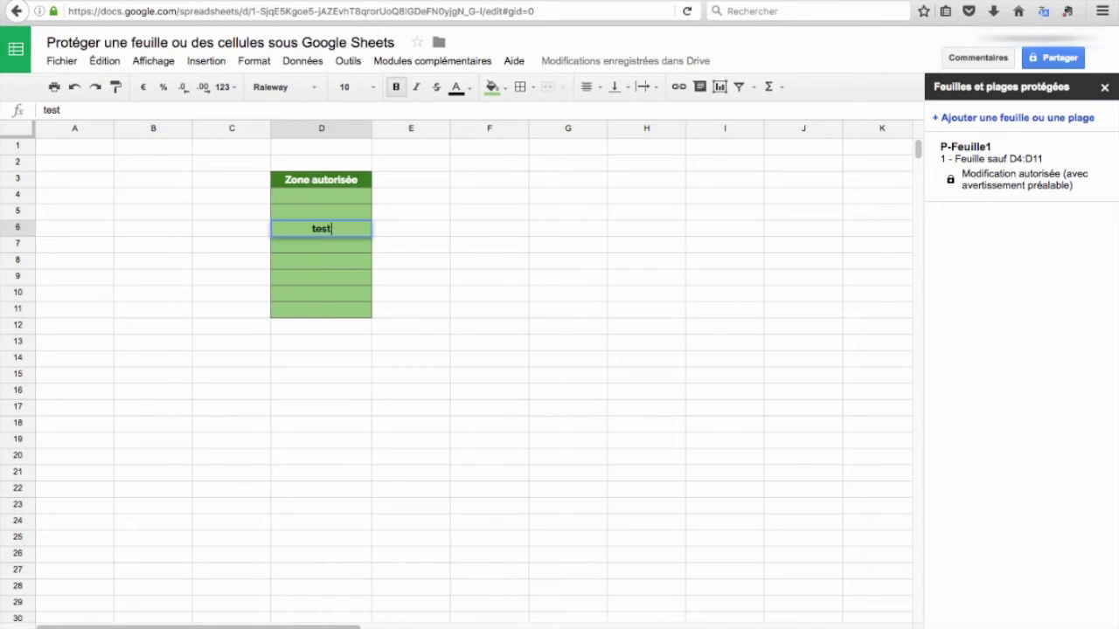
pyautogui.click(321, 276)
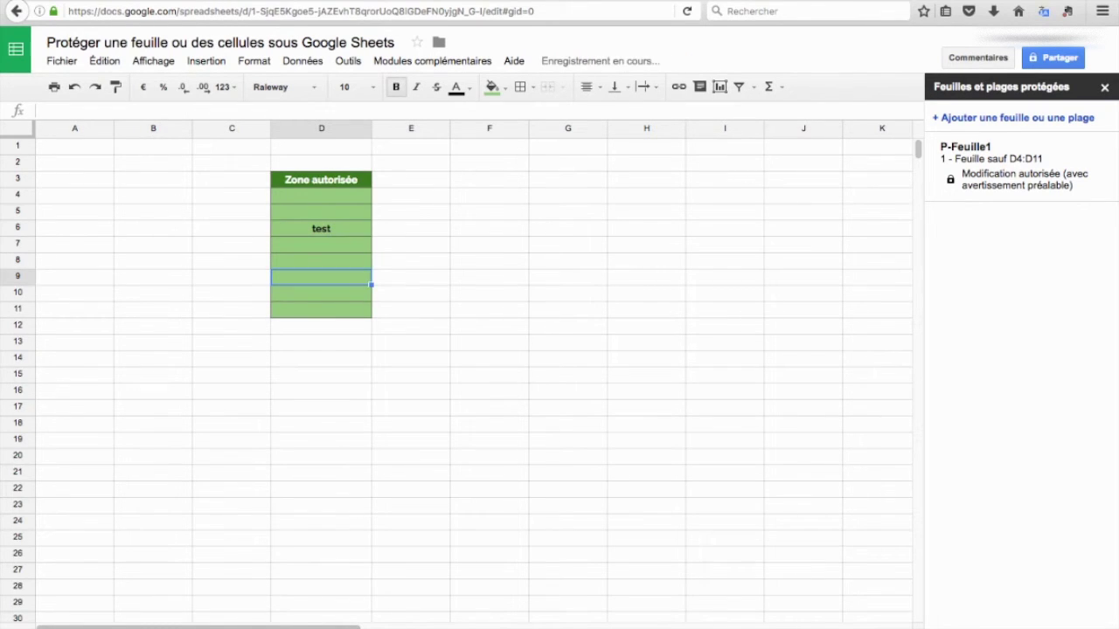
# Try to enter "test" in cell F6, outside the authorised zone, and cancel the modification.
pyautogui.click(489, 229)
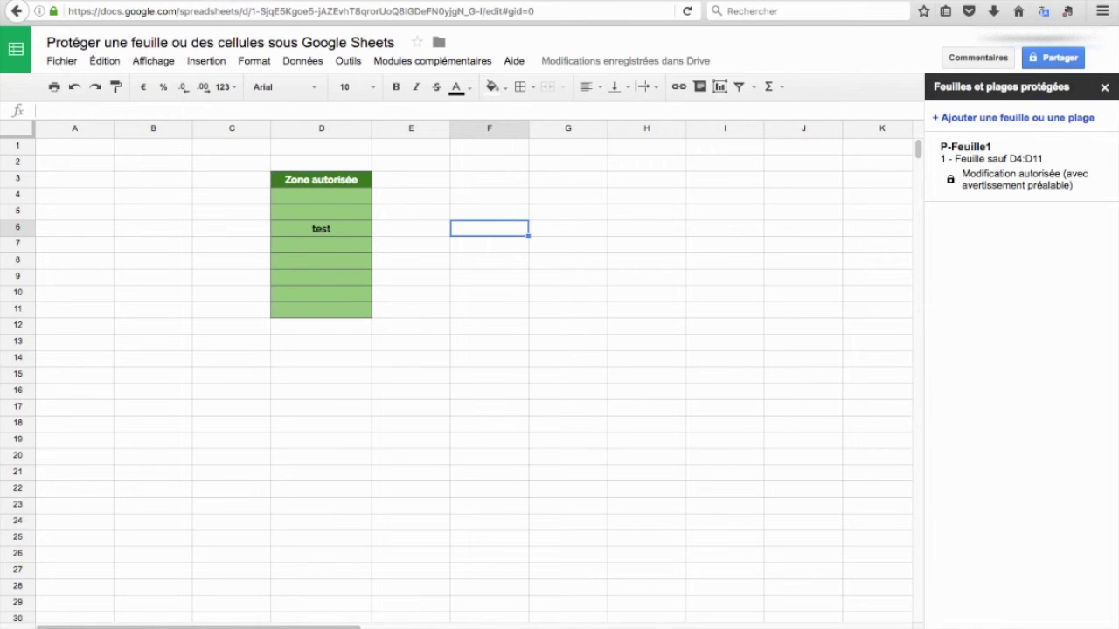
pyautogui.write('test')
pyautogui.press('Return')
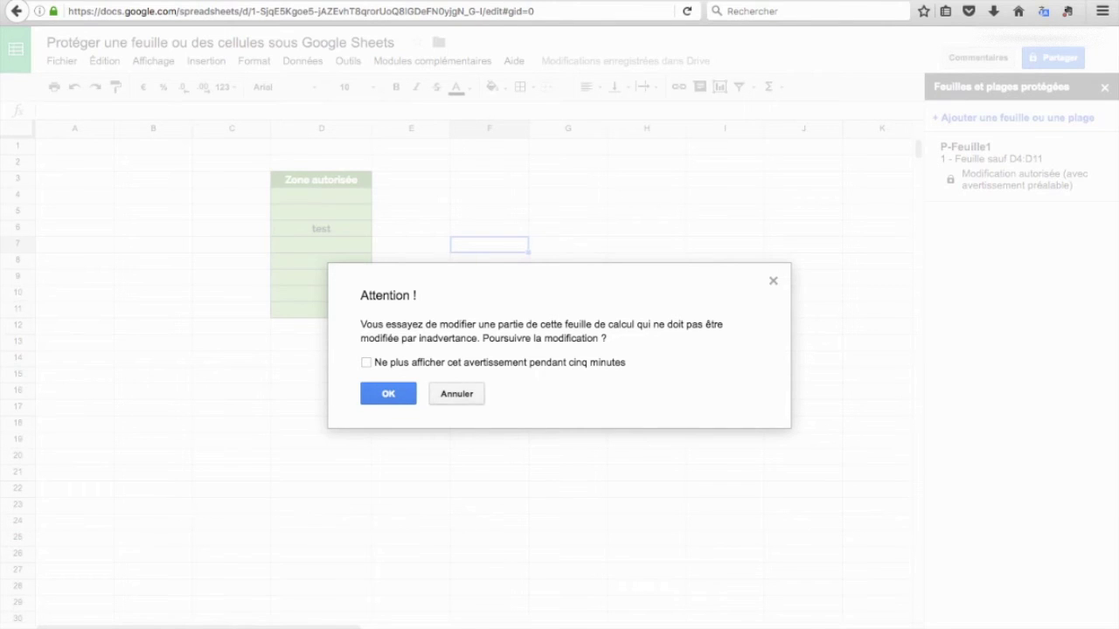
pyautogui.click(456, 394)
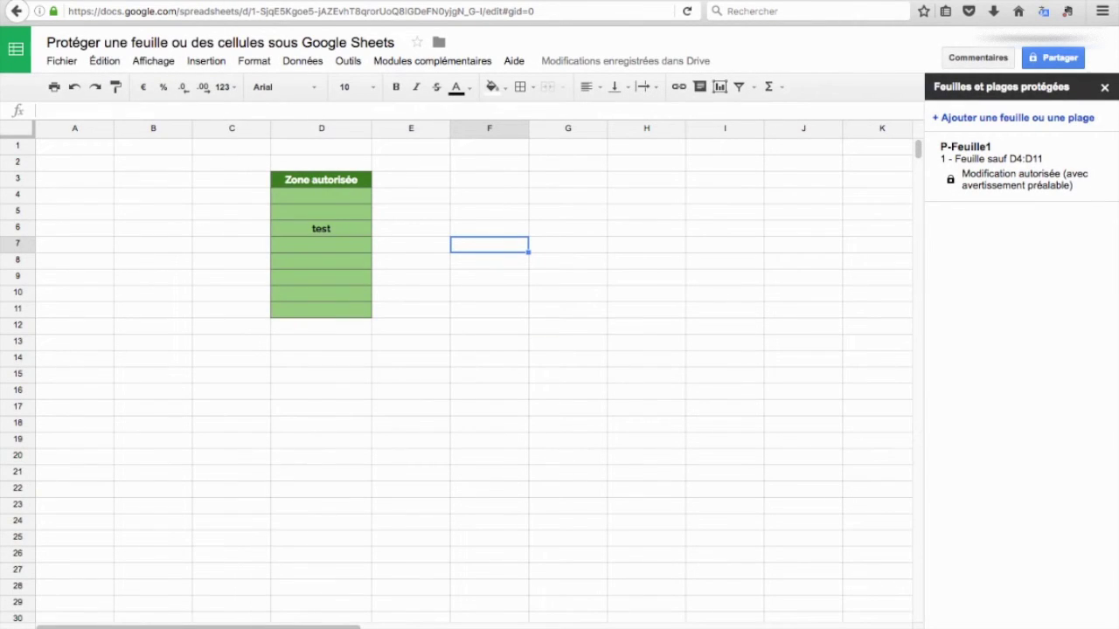
# Set up protection for the non-authorised zone D4:D11 on the sheet "2 - Plage" with the description "P-Feuille2".
pyautogui.hotkey('alt', 'Down')
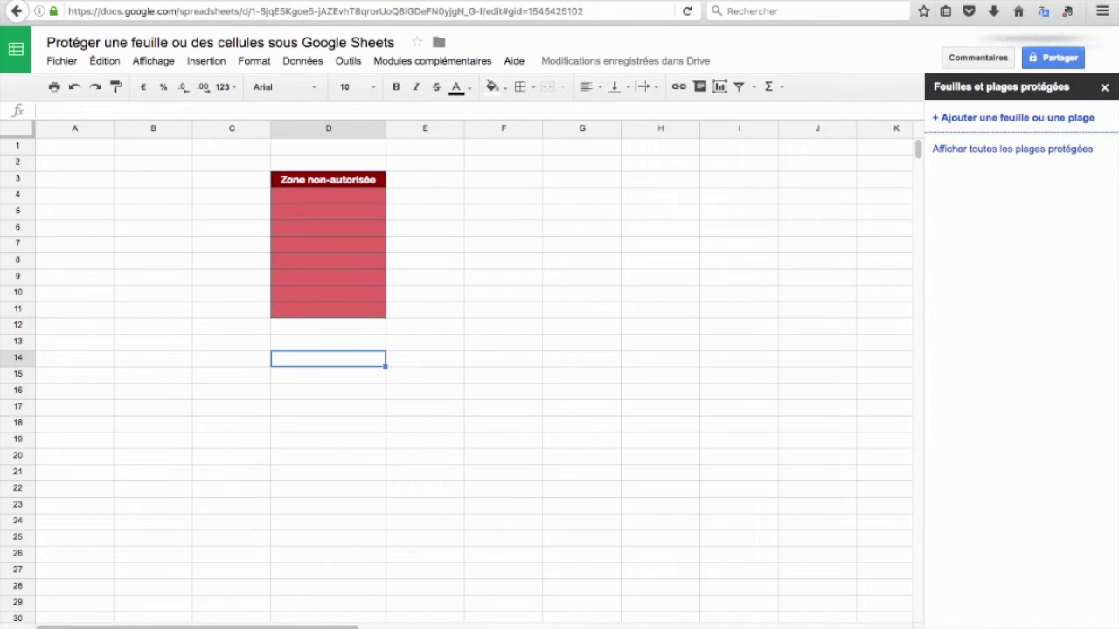
pyautogui.click(232, 392)
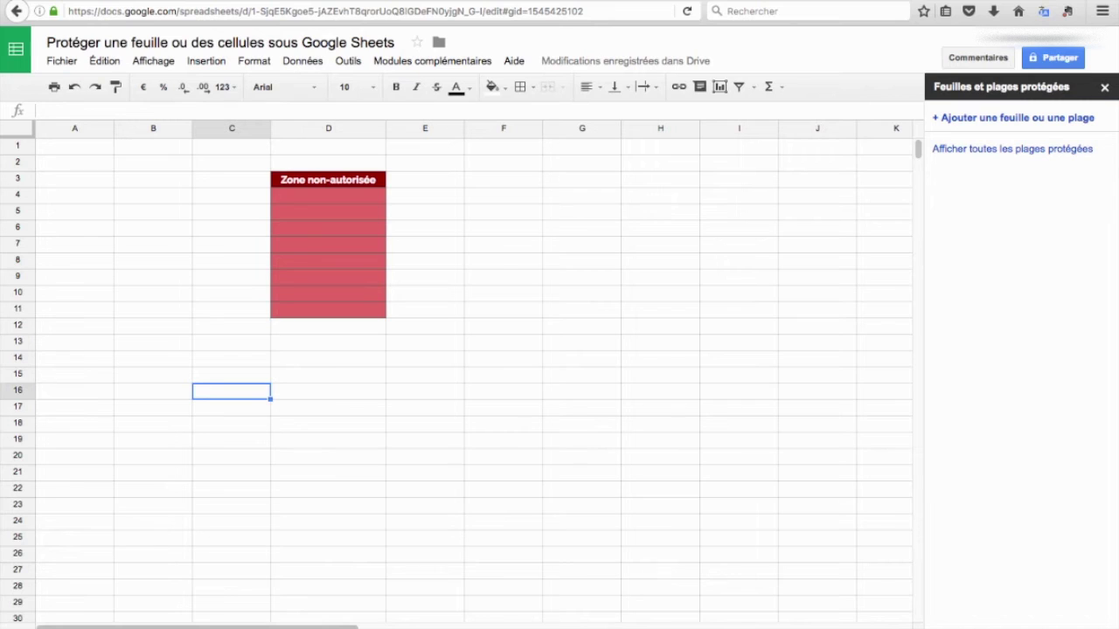
pyautogui.moveTo(328, 196); pyautogui.dragTo(329, 310)
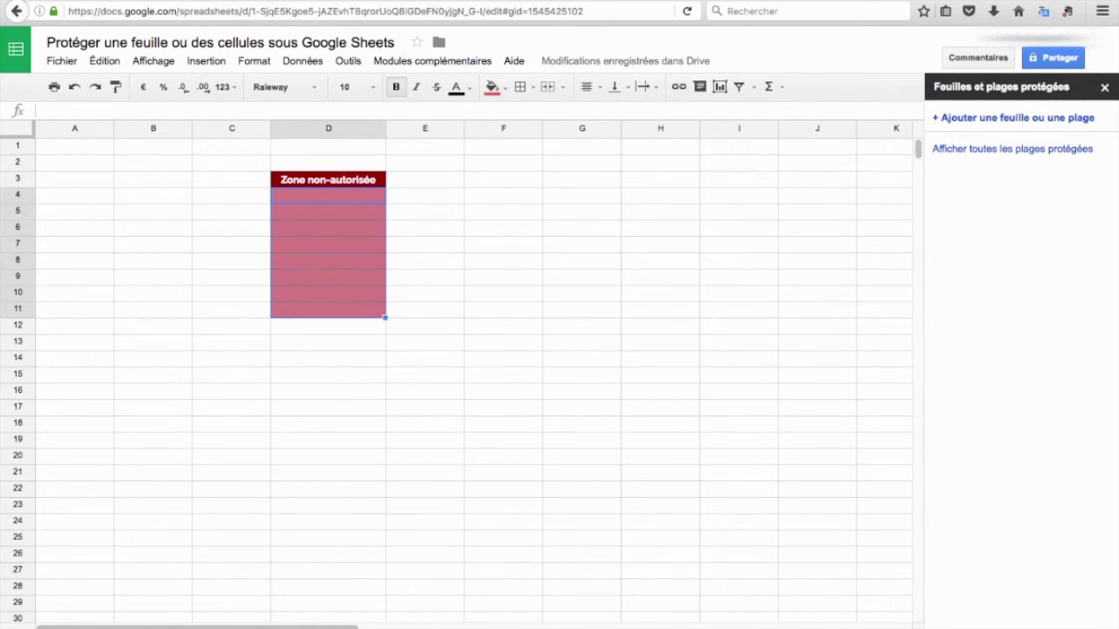
pyautogui.rightClick(320, 236)
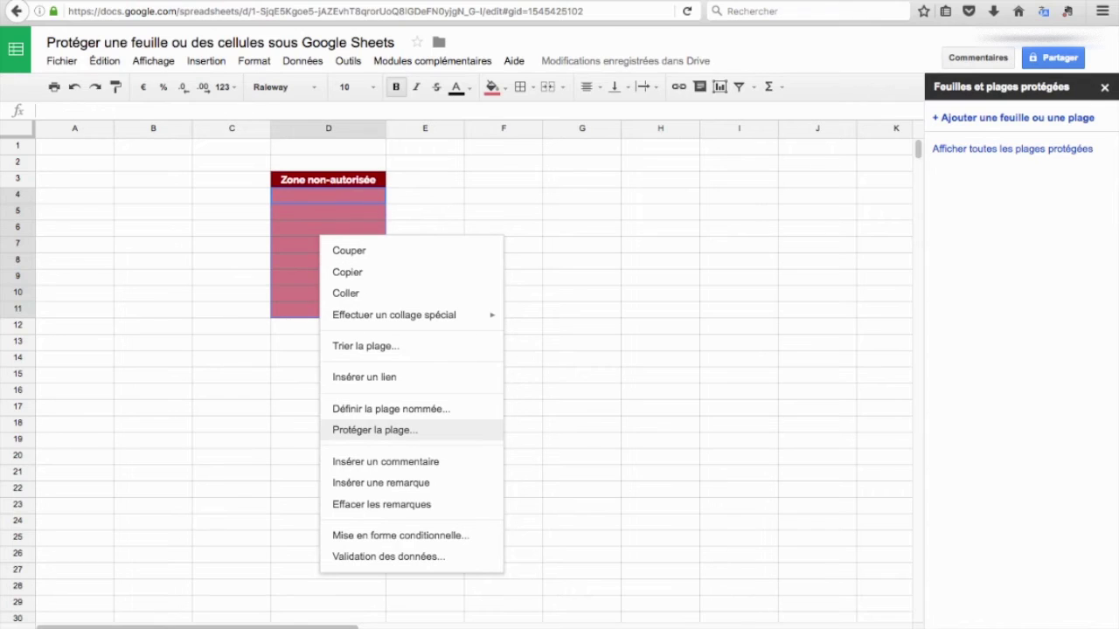
pyautogui.click(374, 430)
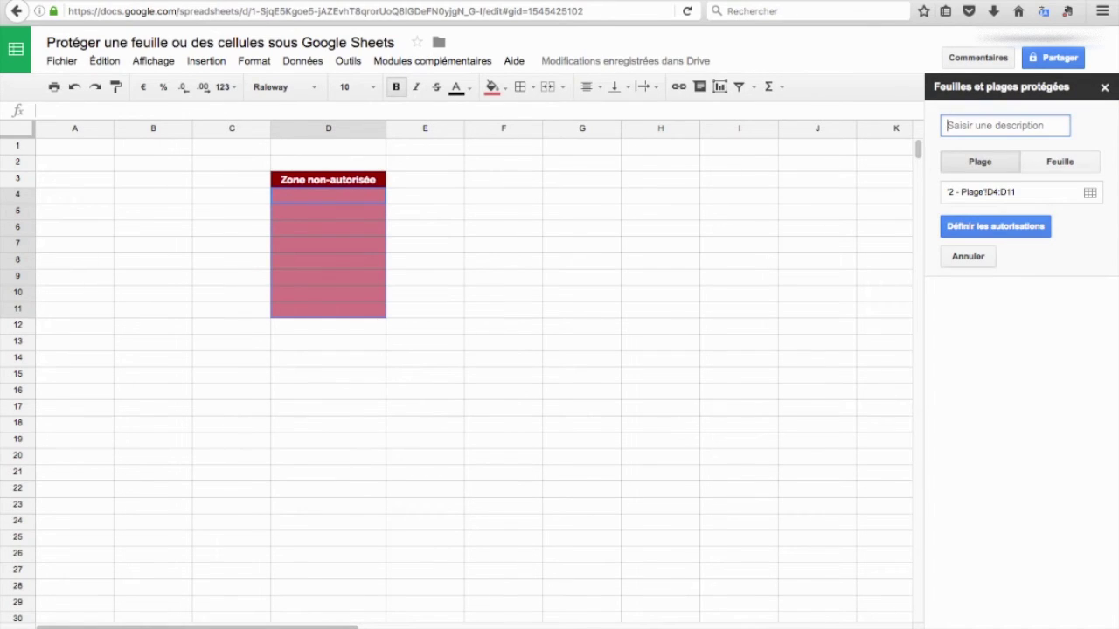
pyautogui.write('P-Feuille2')
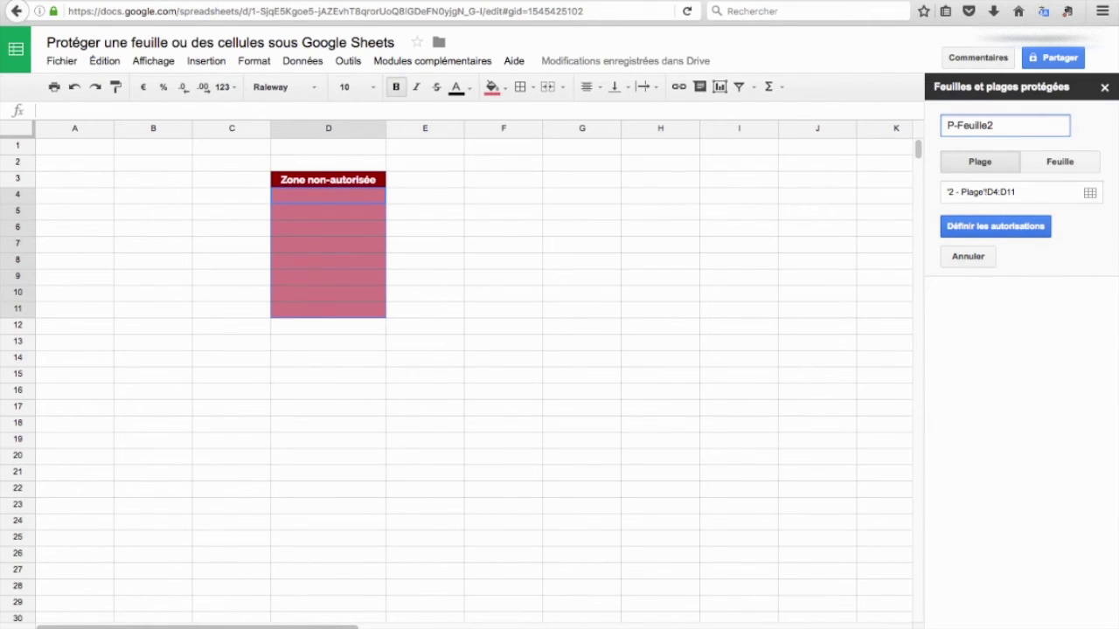
# Set the P-Feuille2 editing permissions to show a warning when the range is modified.
pyautogui.click(996, 227)
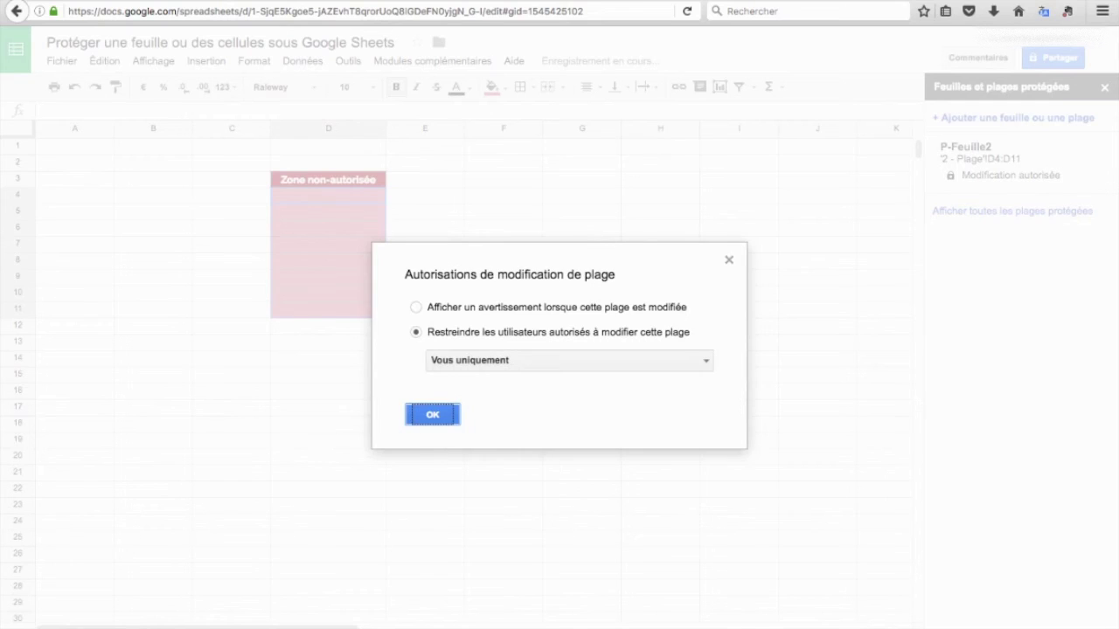
pyautogui.click(416, 306)
pyautogui.click(433, 415)
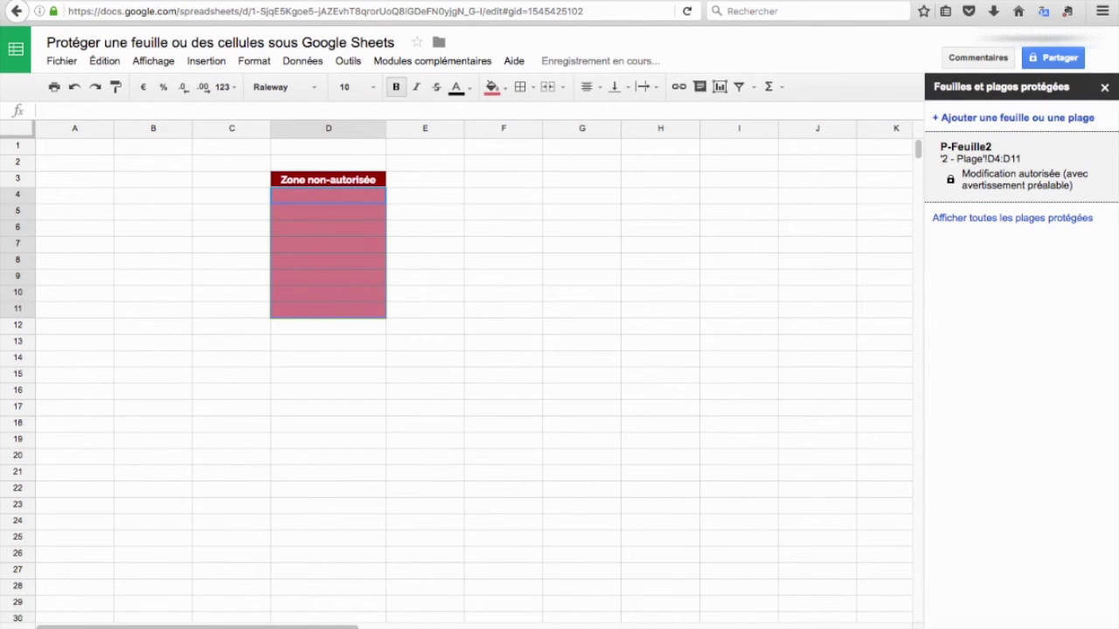
# Enter "test" in cell F7, outside the protected range of the second sheet.
pyautogui.click(503, 245)
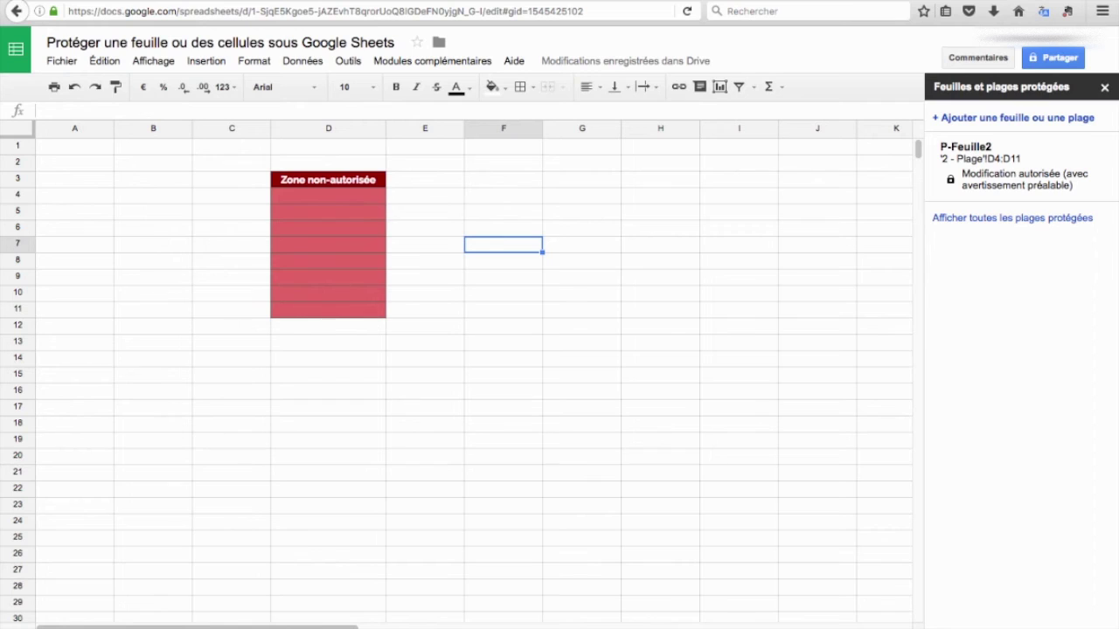
pyautogui.write('test')
pyautogui.press('Return')
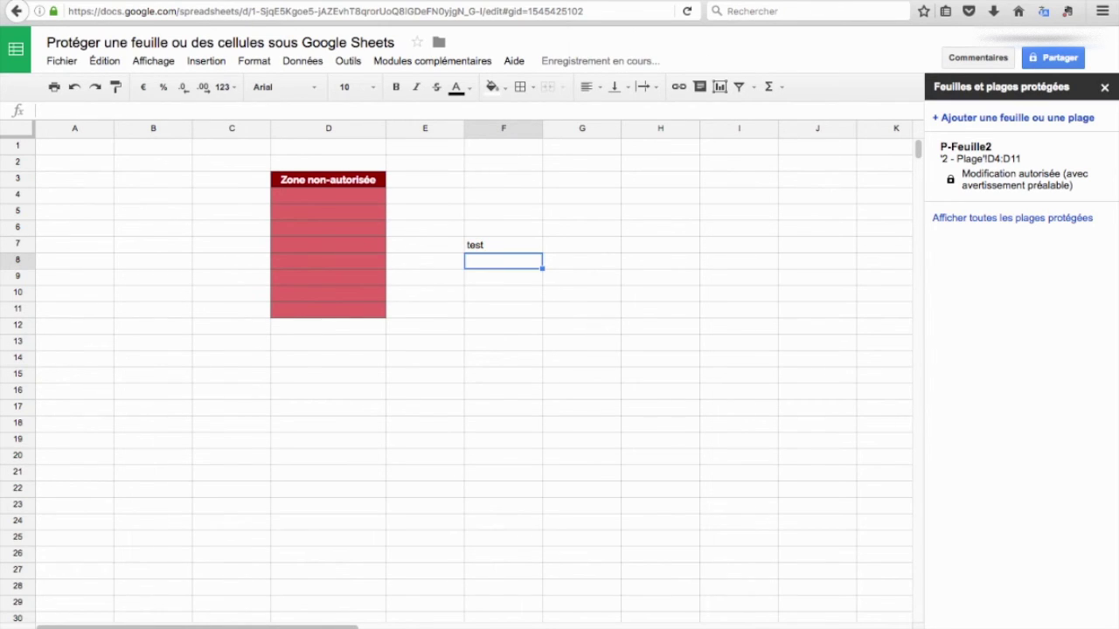
# Try to enter "test" in cell D6 of the non-authorised zone and dismiss the modification.
pyautogui.click(329, 227)
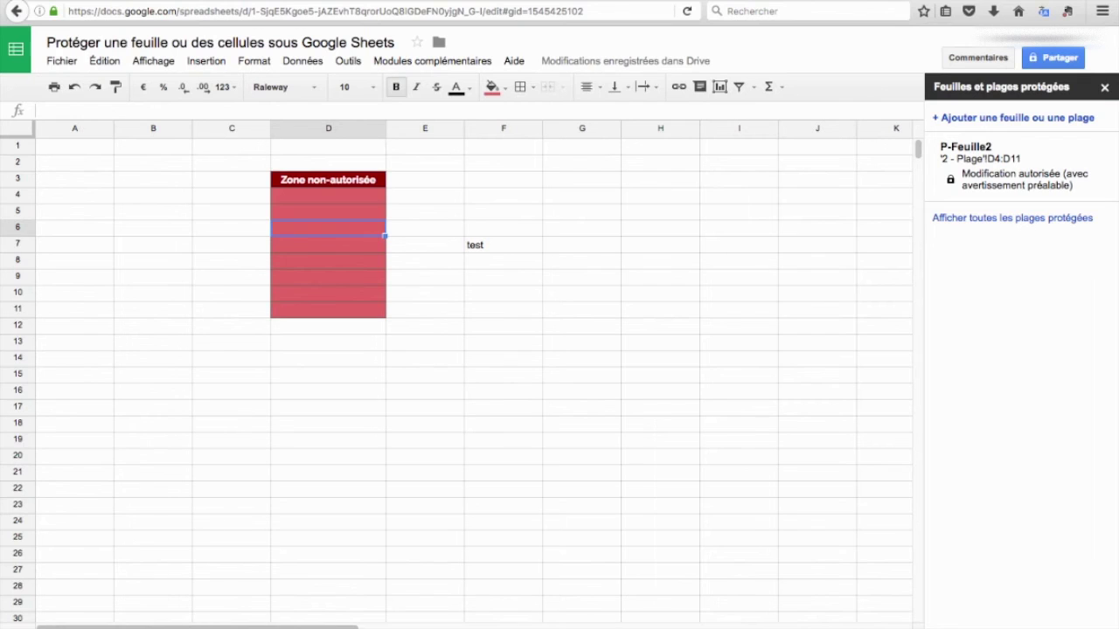
pyautogui.write('test')
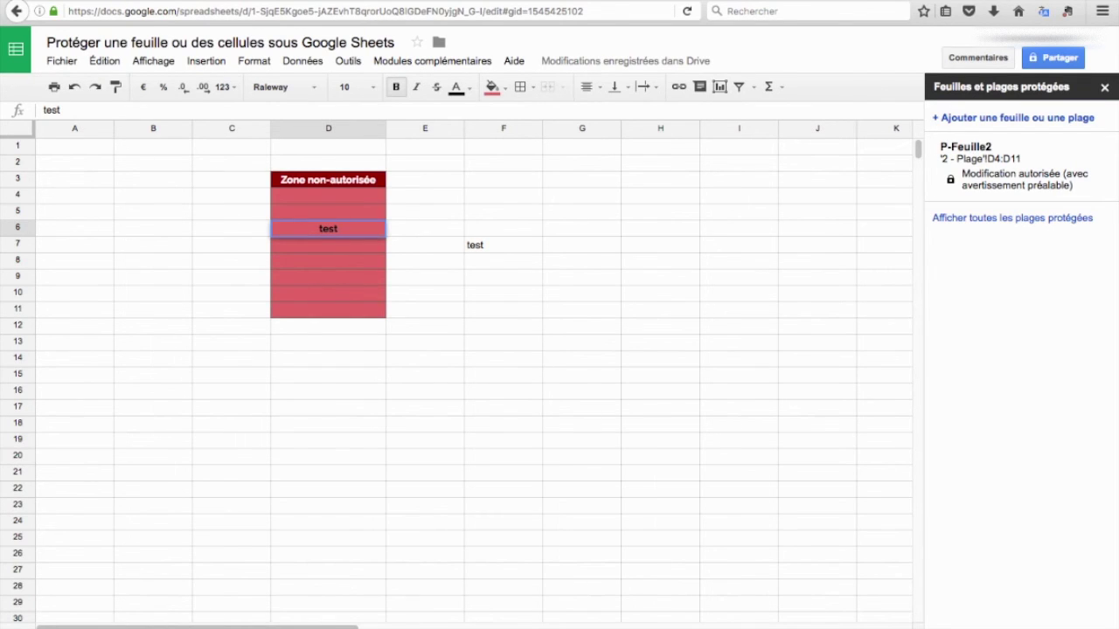
pyautogui.press('Delete')
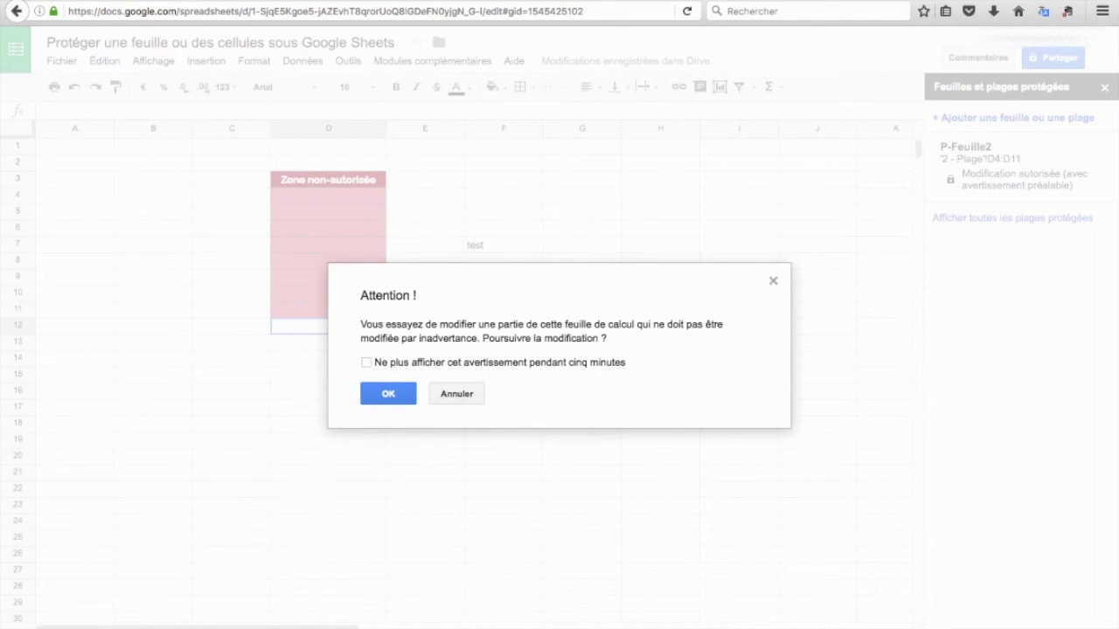
pyautogui.press('Return')
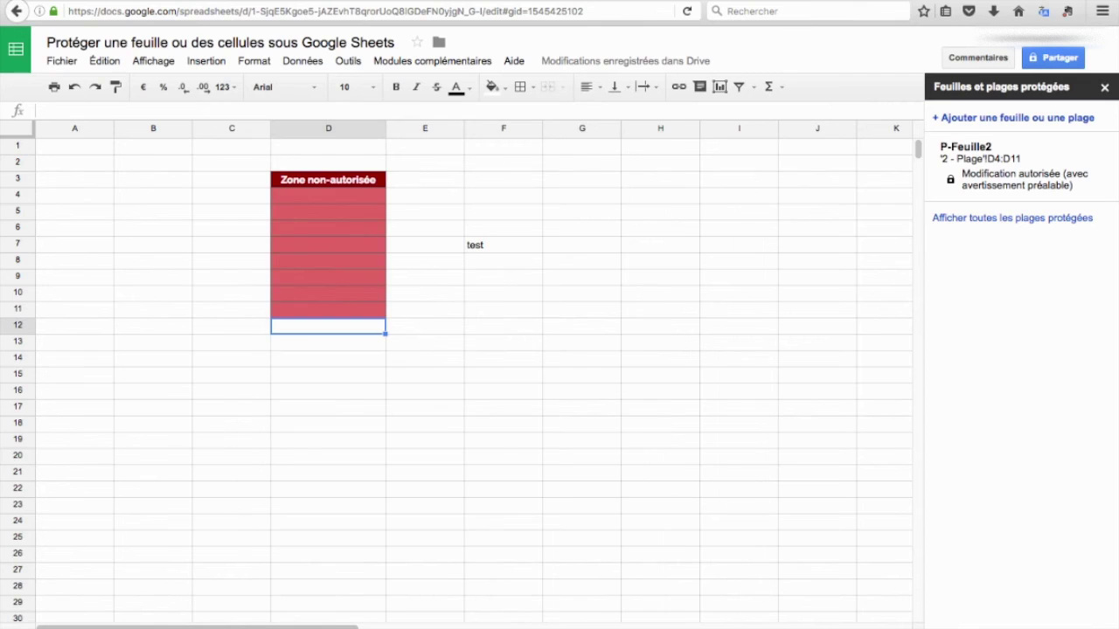
pyautogui.hotkey('ctrl', 'shift', 'pageup')
pyautogui.hotkey('ctrl', 'shift', 'pagedown')
pyautogui.moveTo(328, 196); pyautogui.dragTo(328, 310)
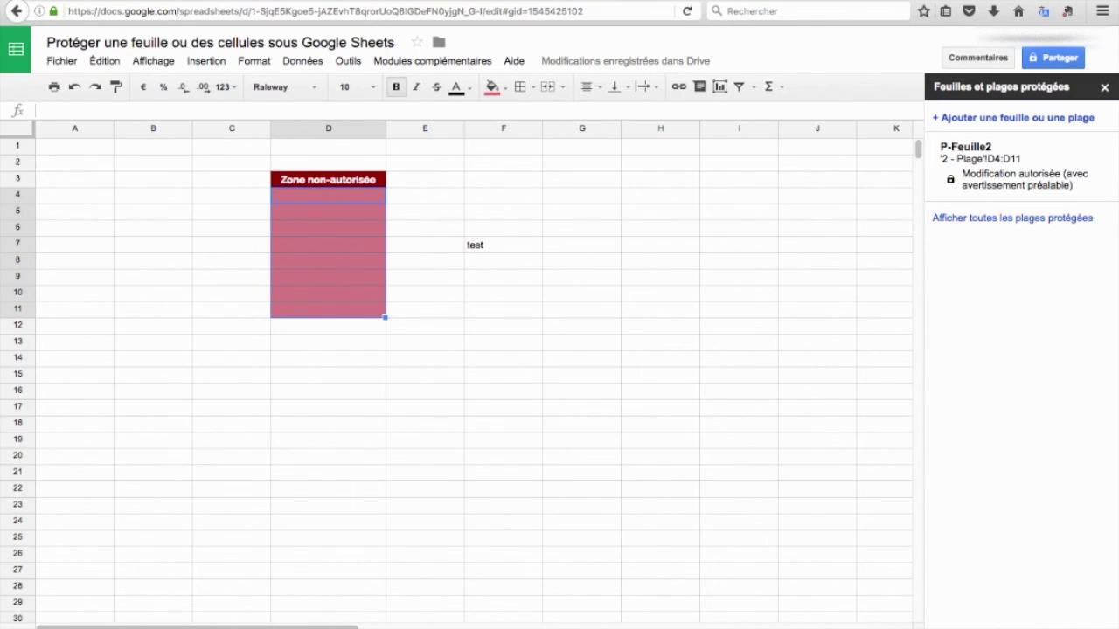
pyautogui.hotkey('alt', 'Up')
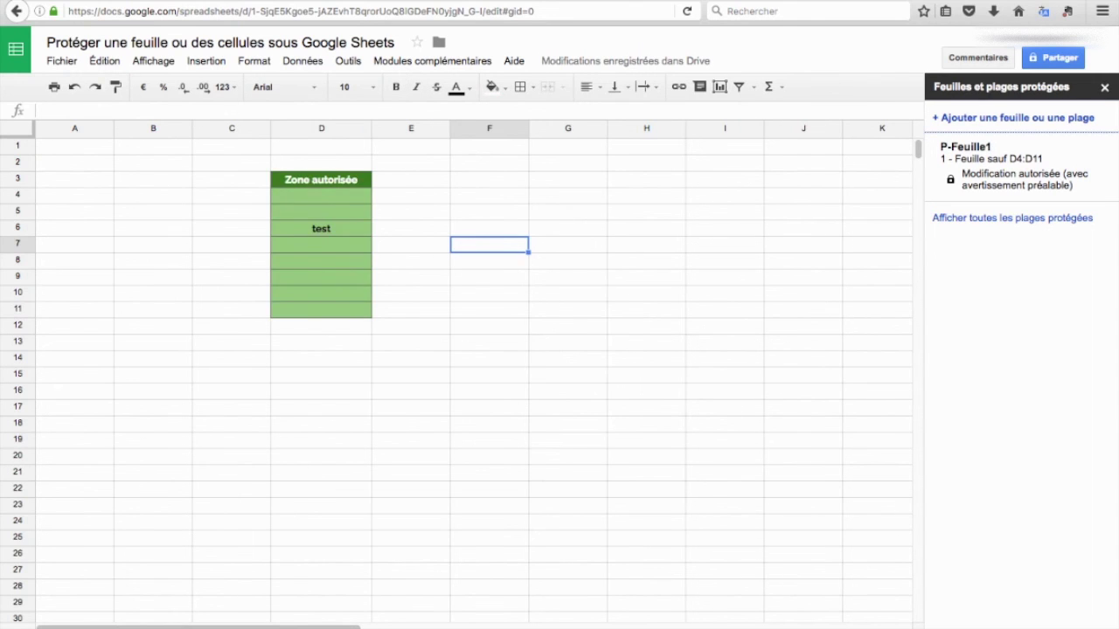
pyautogui.hotkey('alt', 'Down')
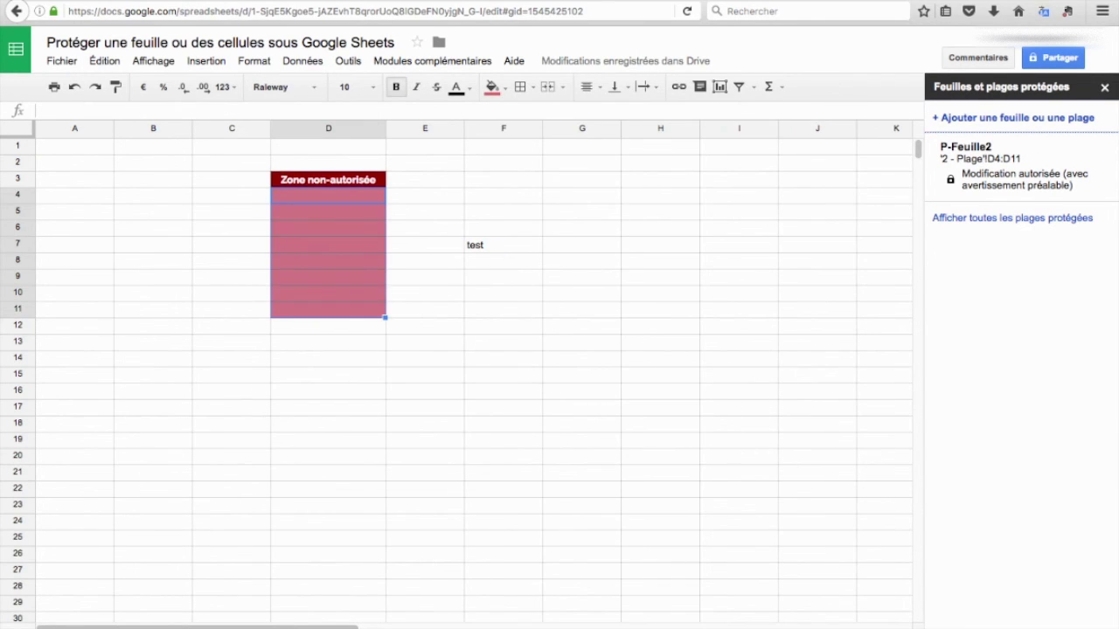